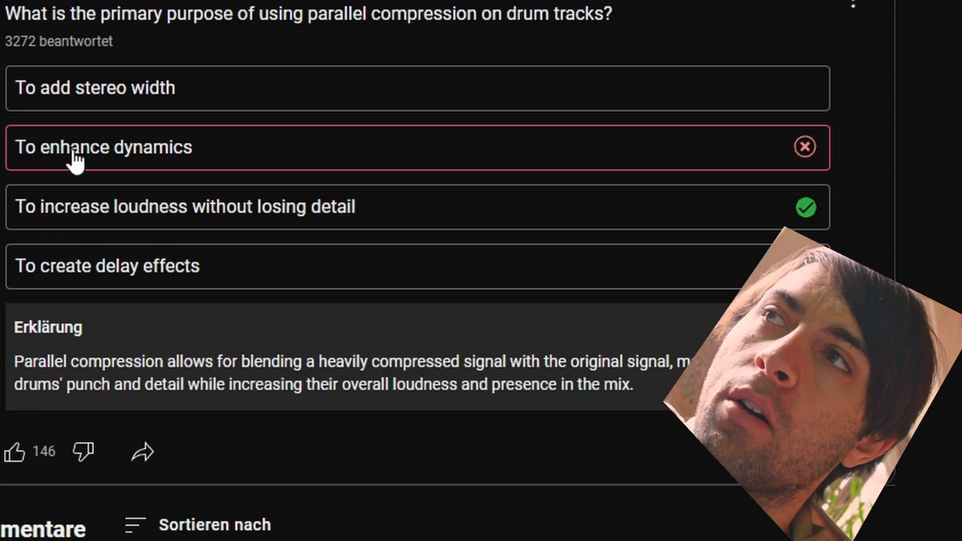
scroll(75, 160, "down", 10)
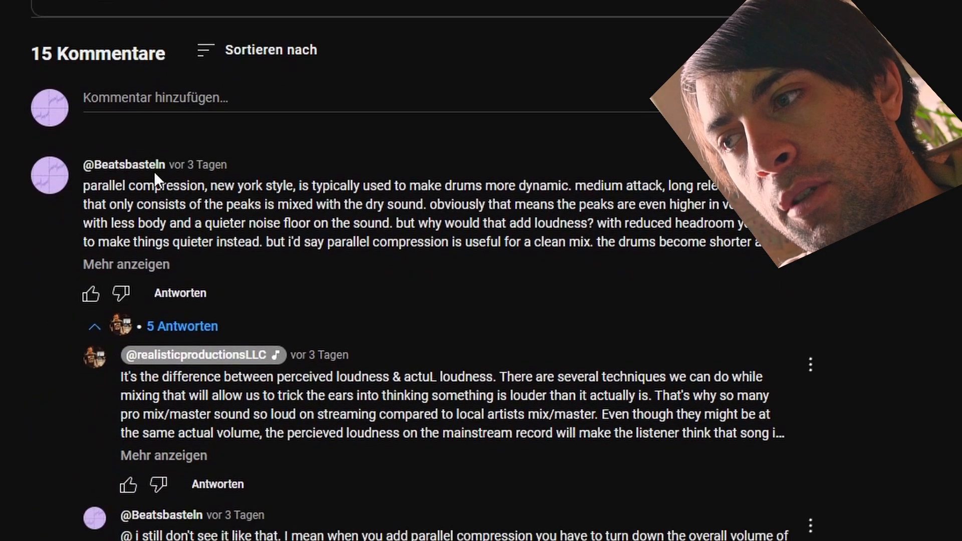
scroll(154, 172, "down", 6)
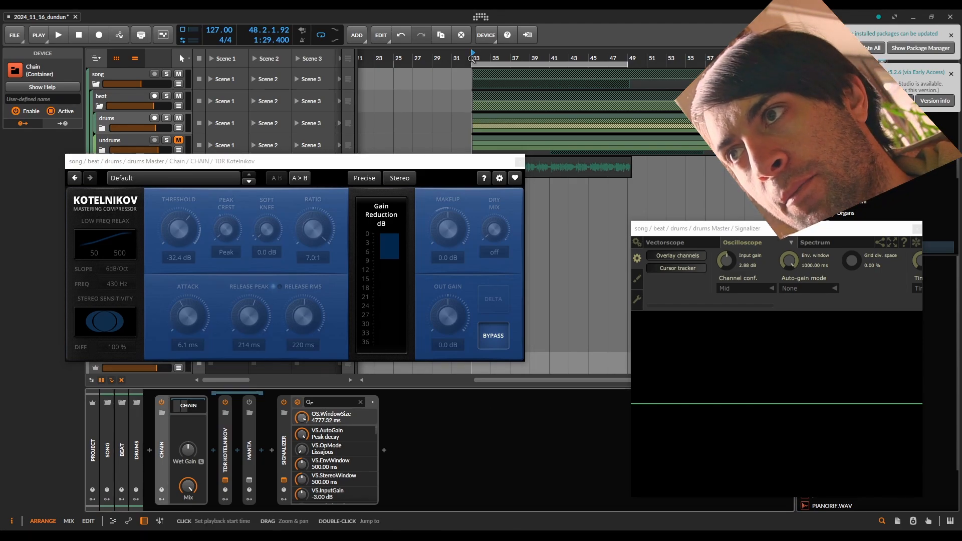
Step: Play the drums from bar 33 and take the Kotelnikov compressor out of bypass to compare the waveform in Signalizer's oscilloscope
left_click(471, 58)
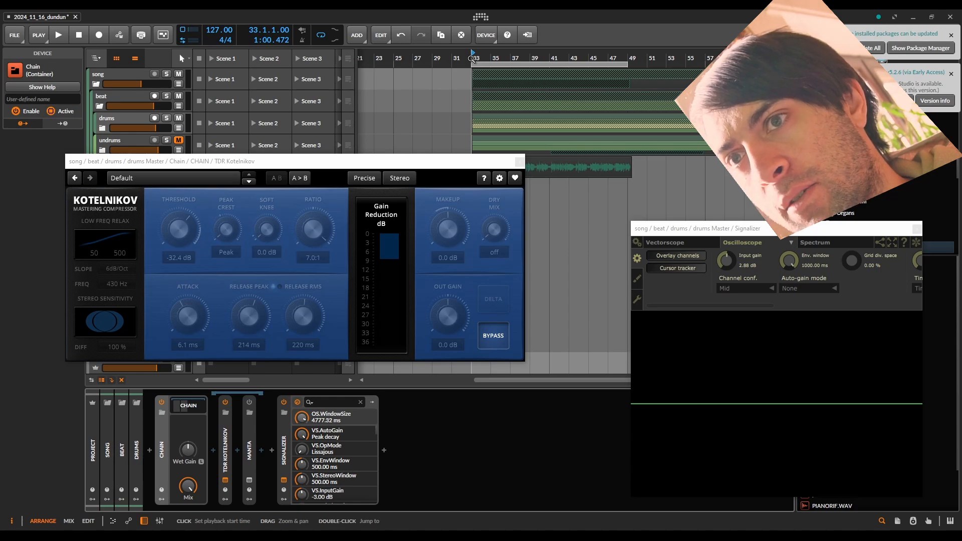
key("space")
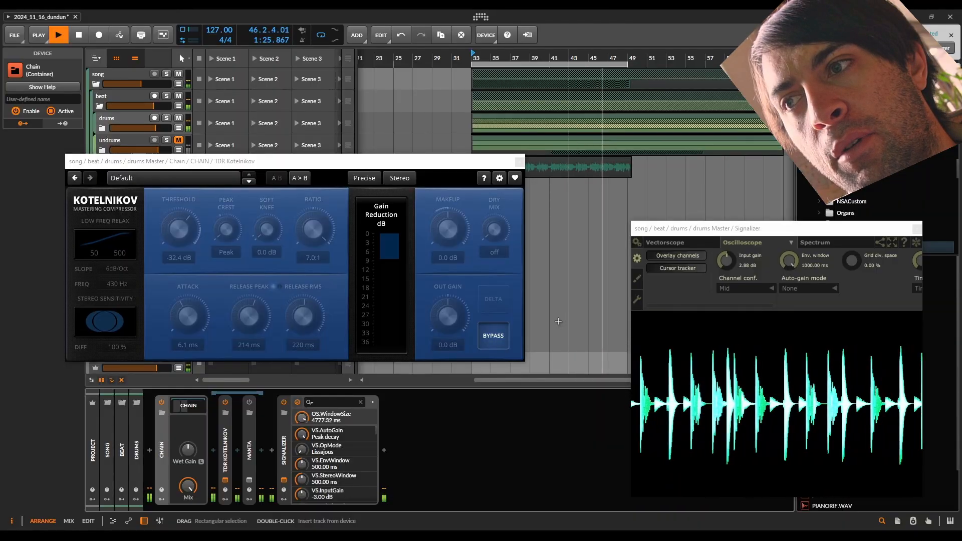
left_click(487, 343)
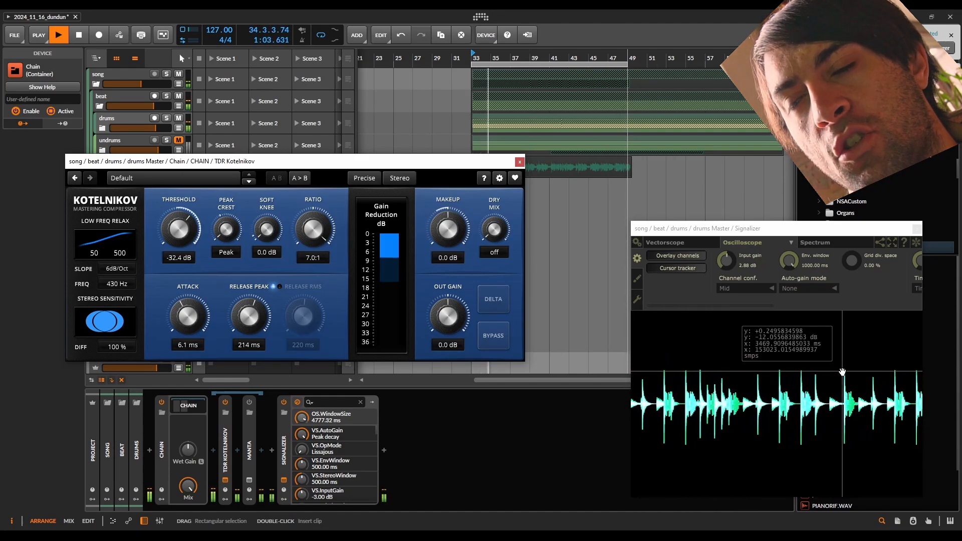
left_click(917, 245)
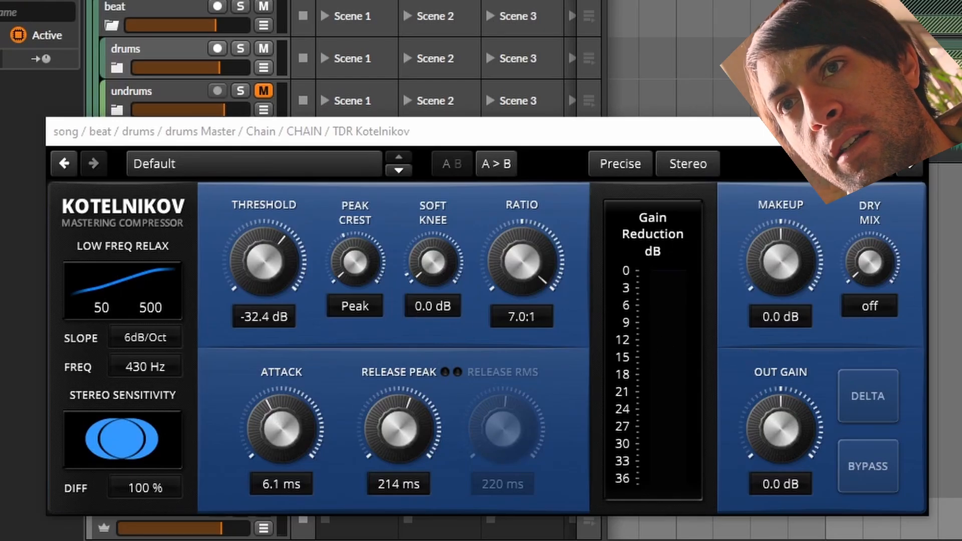
Step: Set the Kotelnikov compressor's attack to 7.2 ms and its peak release to 114 ms while playing the drums
key("space")
mouse_move(281, 429)
left_mouse_down()
mouse_move(281, 393)
mouse_move(281, 482)
mouse_move(281, 444)
left_mouse_up()
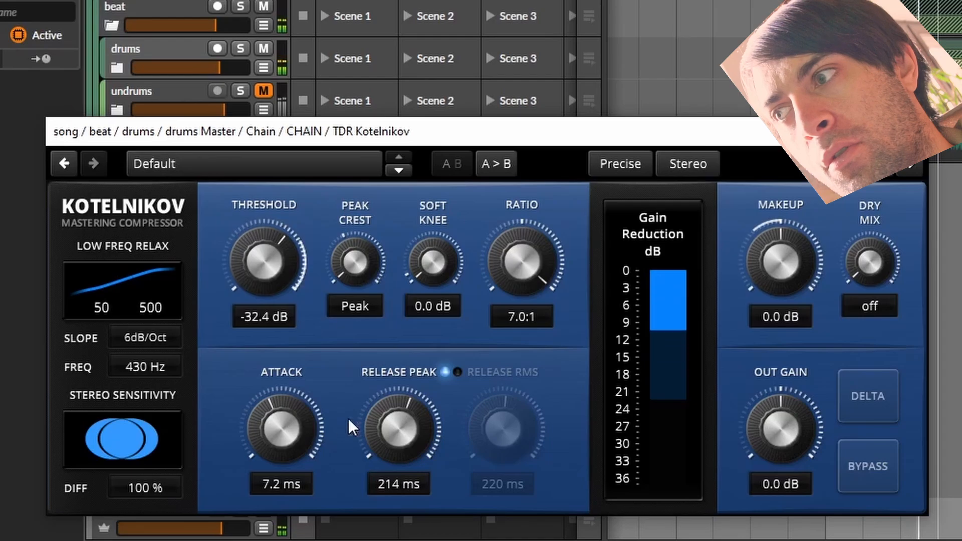
left_click_drag(348, 419, 380, 492)
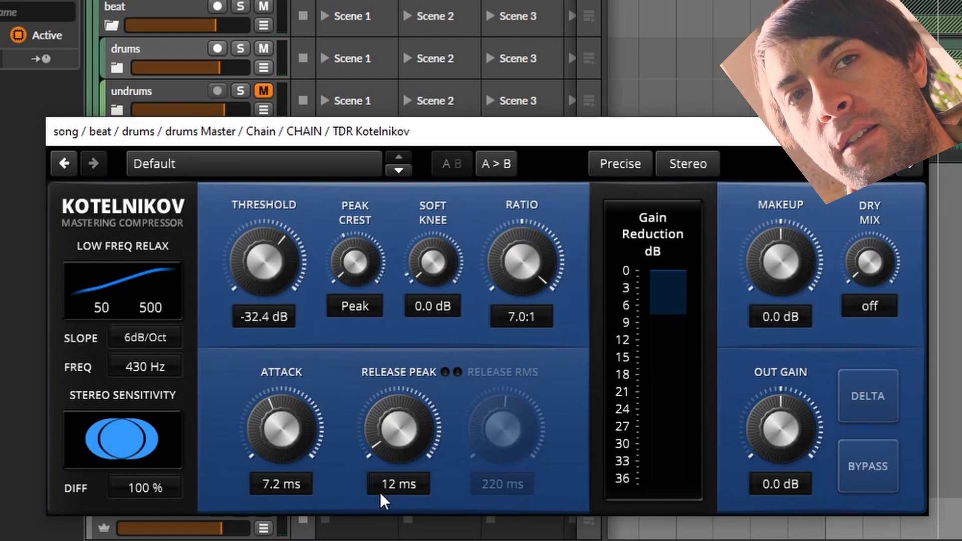
left_click_drag(390, 444, 390, 434)
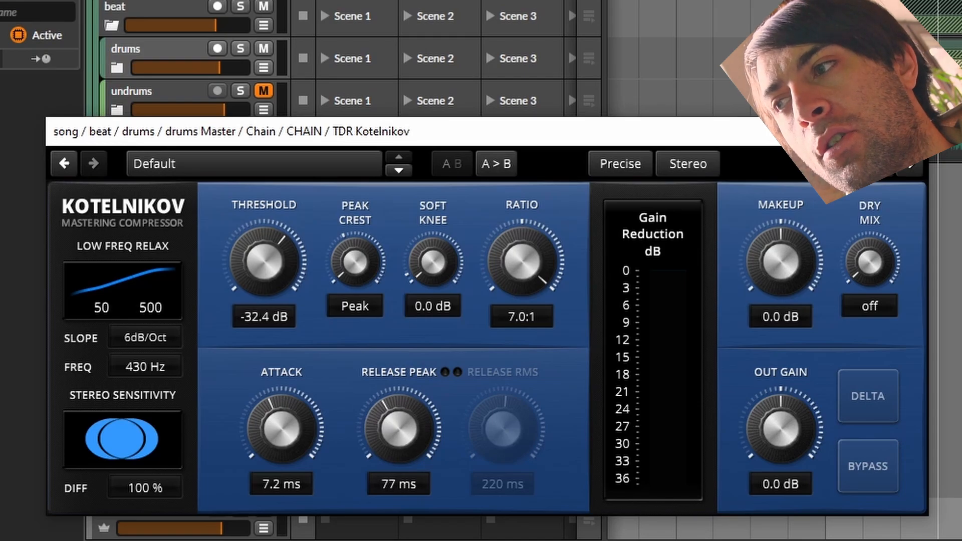
left_click_drag(398, 430, 398, 424)
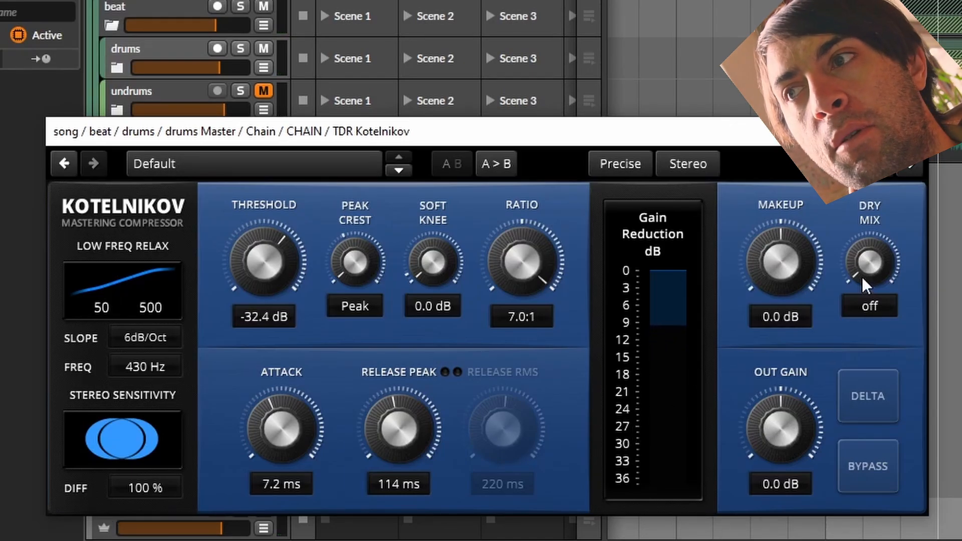
Step: Set the compressor's Dry Mix to -6.0 dB and compare the drums with and without bypass during playback
left_click_drag(862, 277, 862, 254)
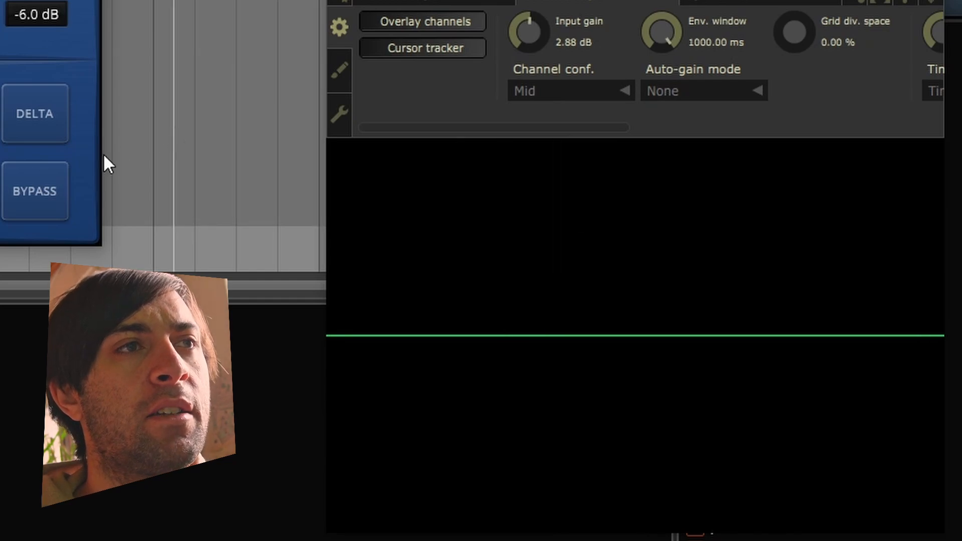
key("space")
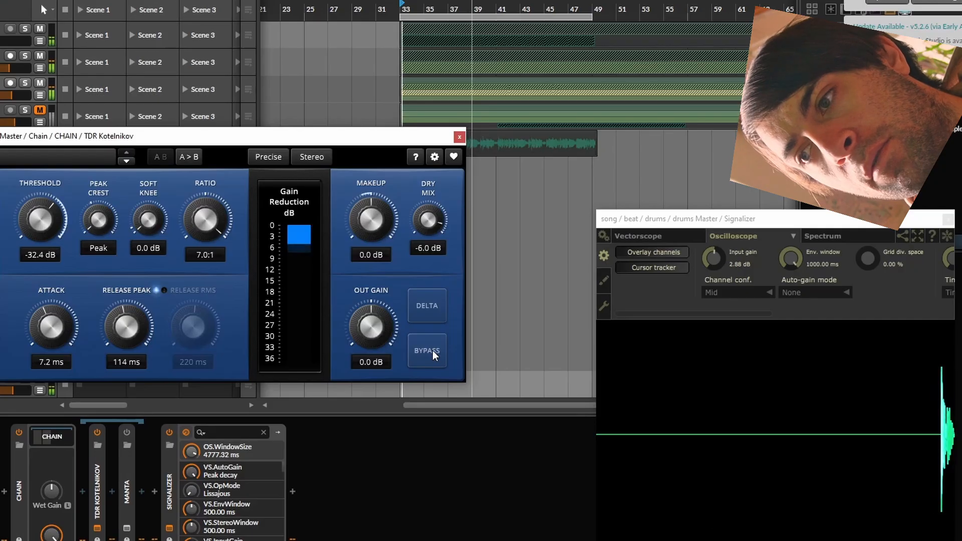
left_click(44, 190)
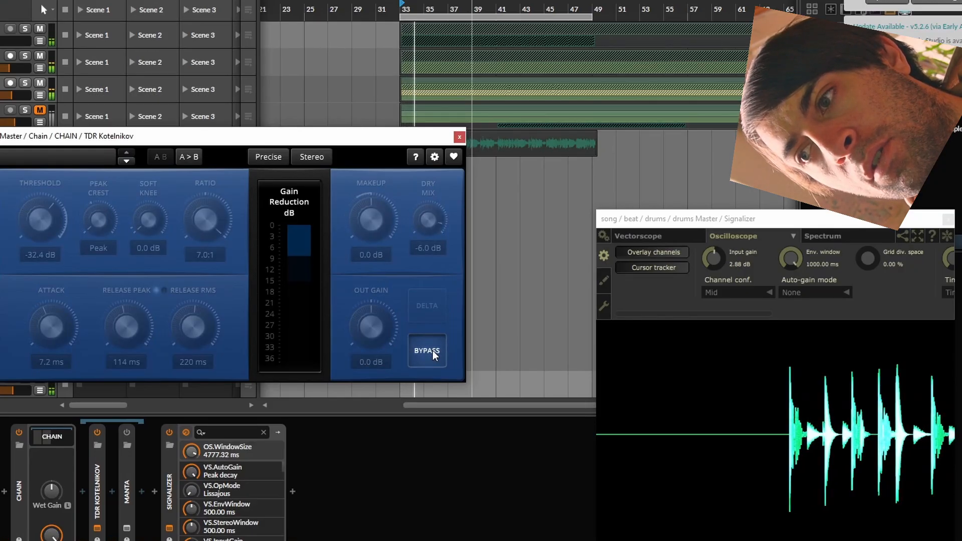
left_click(432, 350)
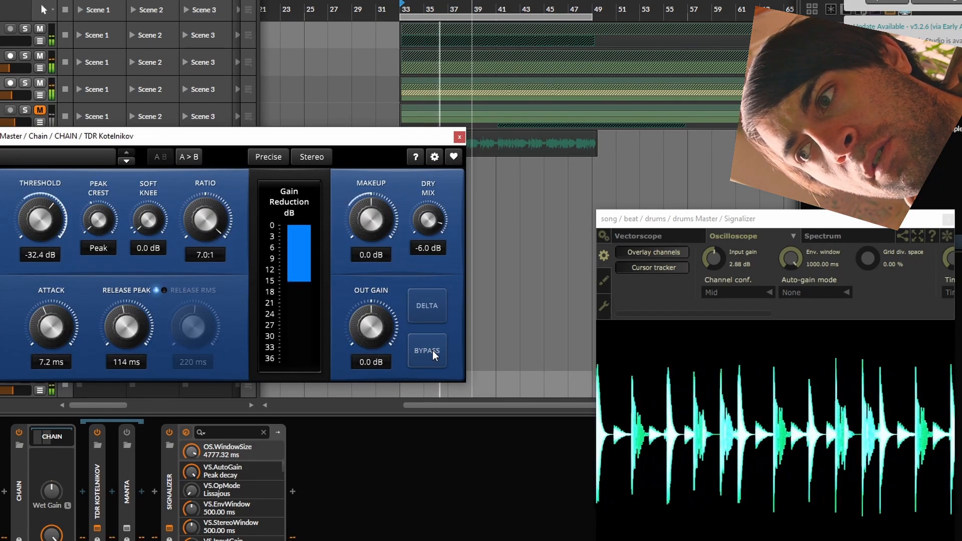
left_click(432, 350)
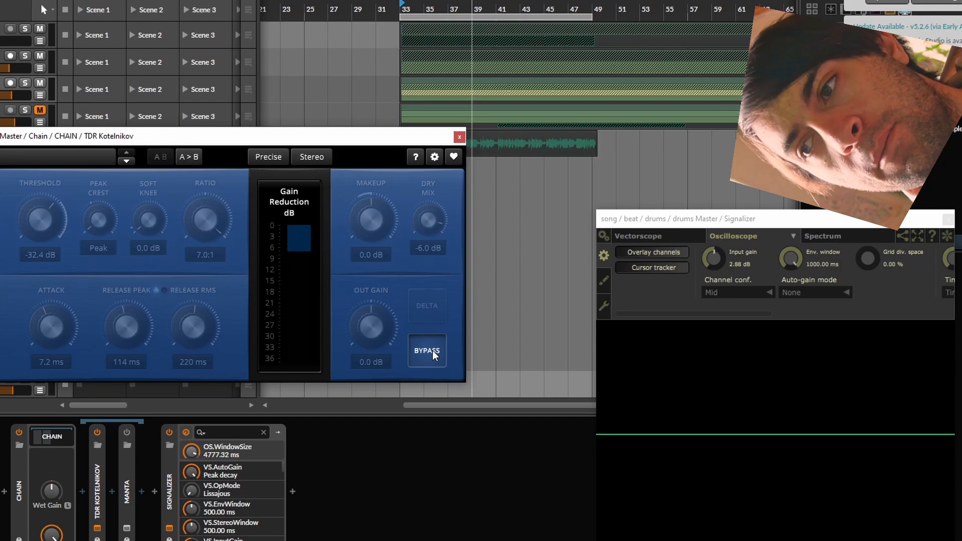
left_click(427, 350)
key("space")
left_click(431, 351)
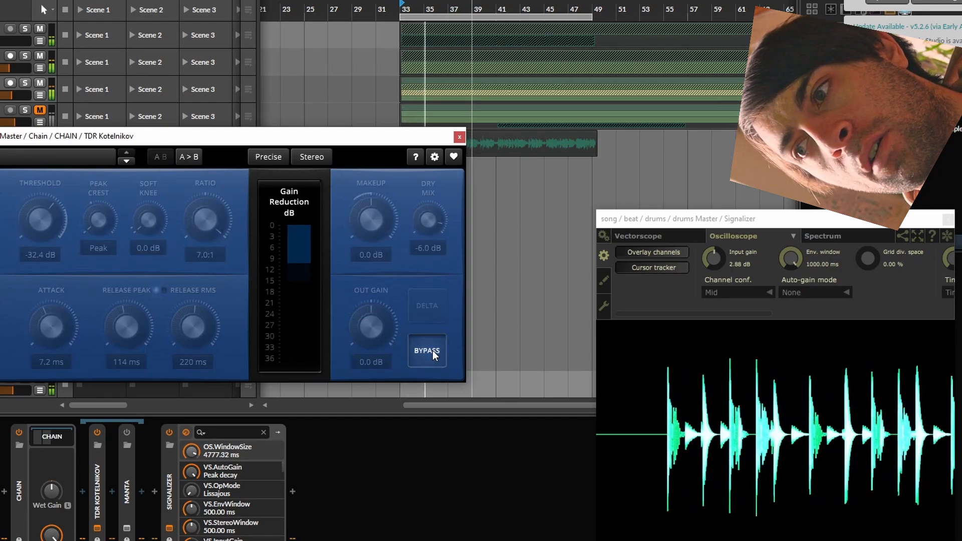
left_click(432, 350)
key("space")
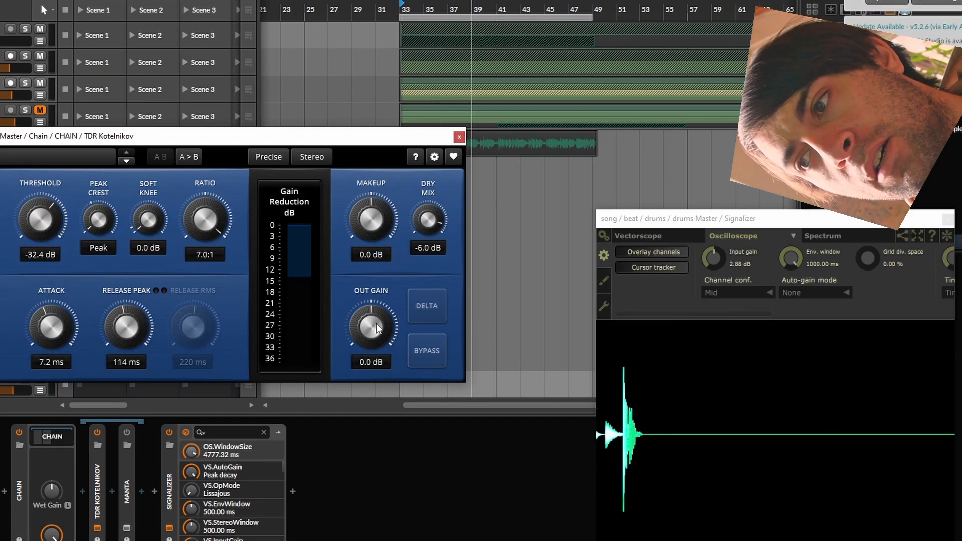
Step: Raise the compressor's output gain to 3.0 dB and compare the louder drums with the bypassed signal
key("space")
left_click_drag(374, 325, 374, 311)
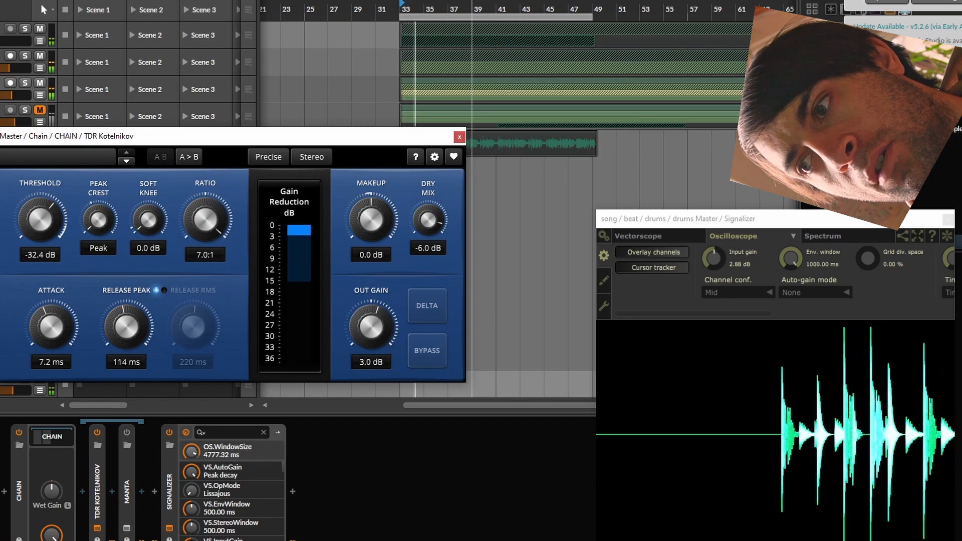
left_click(430, 349)
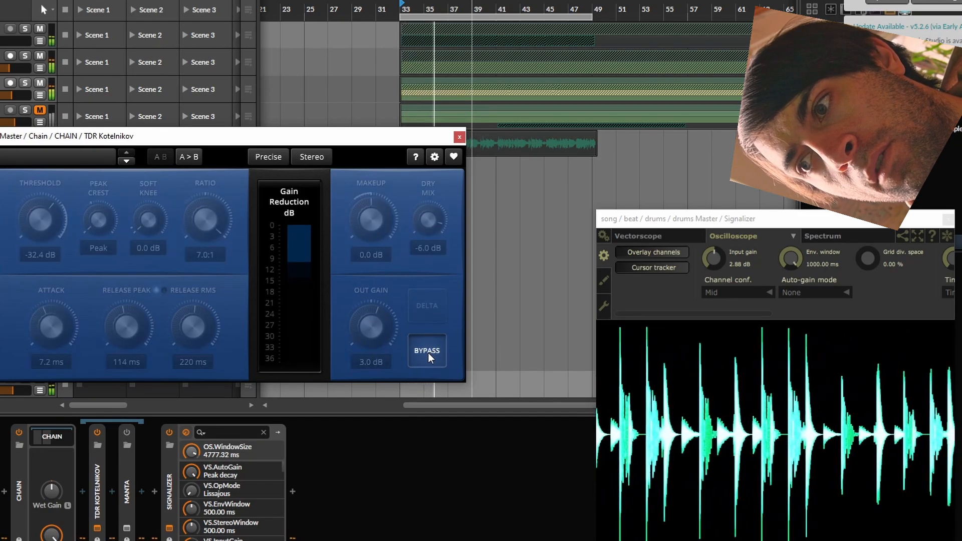
left_click(428, 353)
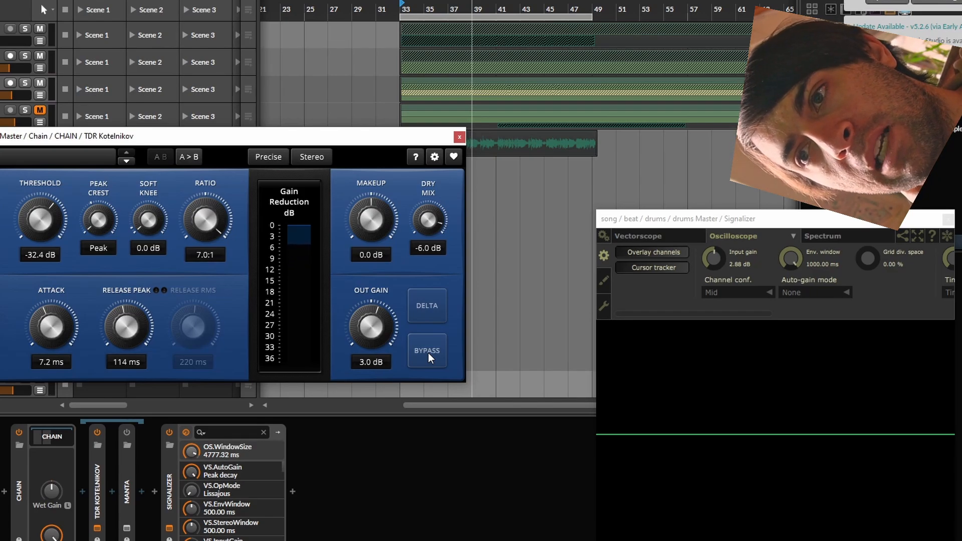
key("space")
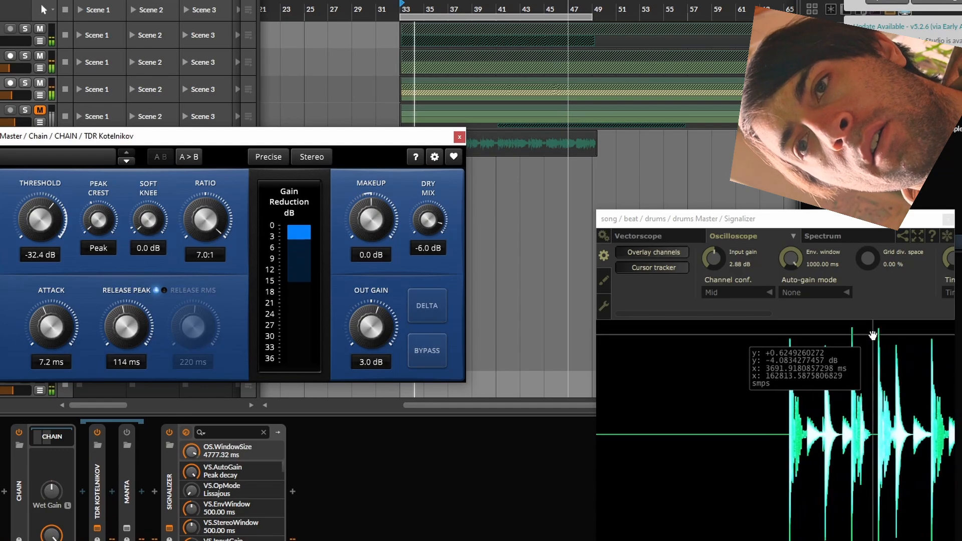
key("space")
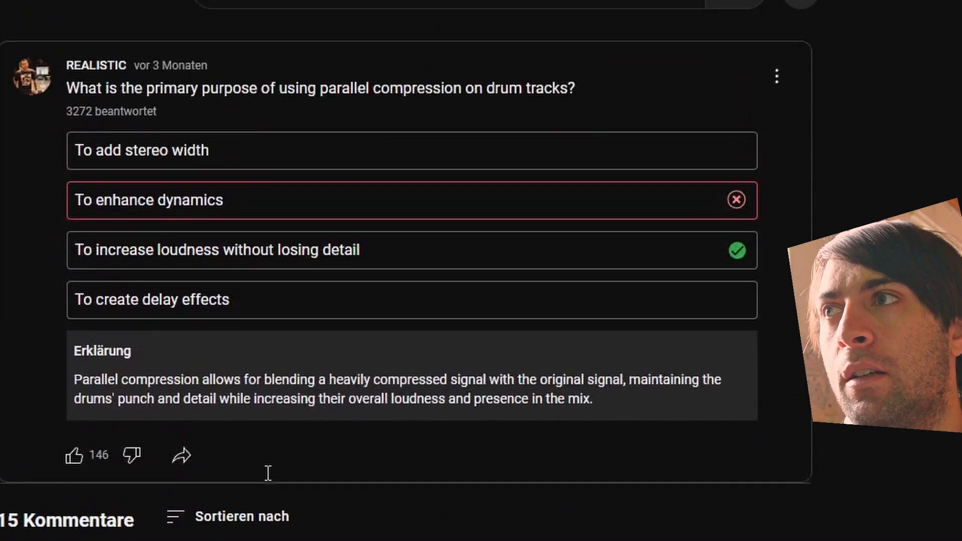
Step: Enable the Manta device in the drum chain and open its plugin window
scroll(267, 473, "up", 1)
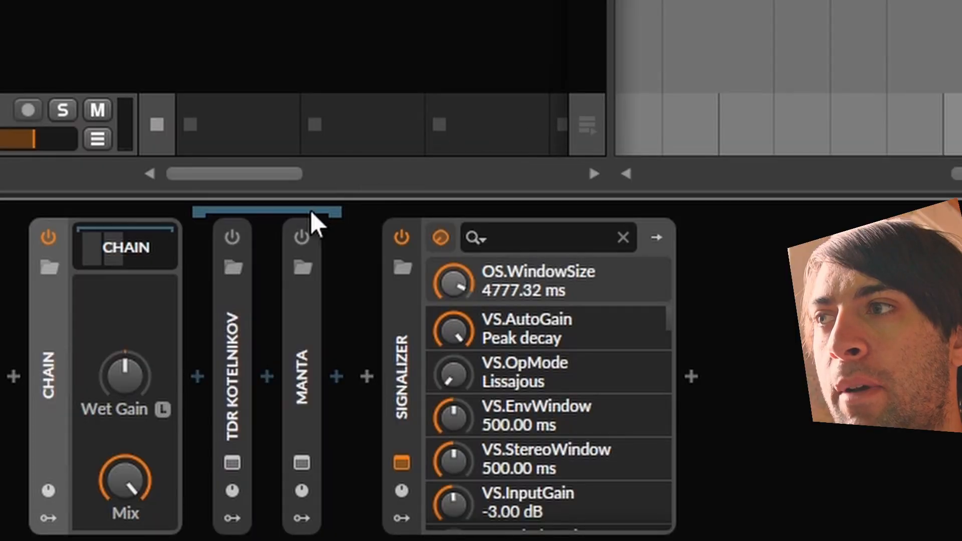
left_click(301, 237)
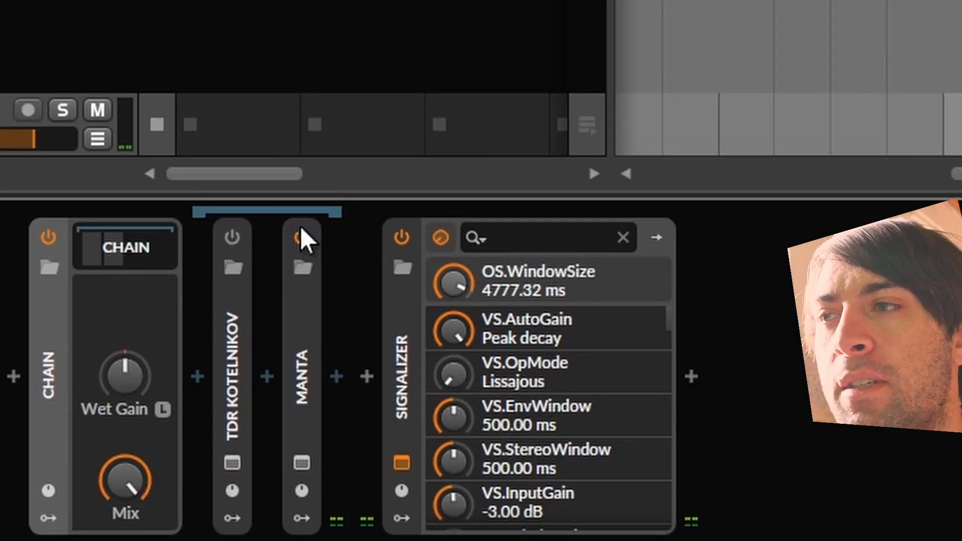
left_click(301, 462)
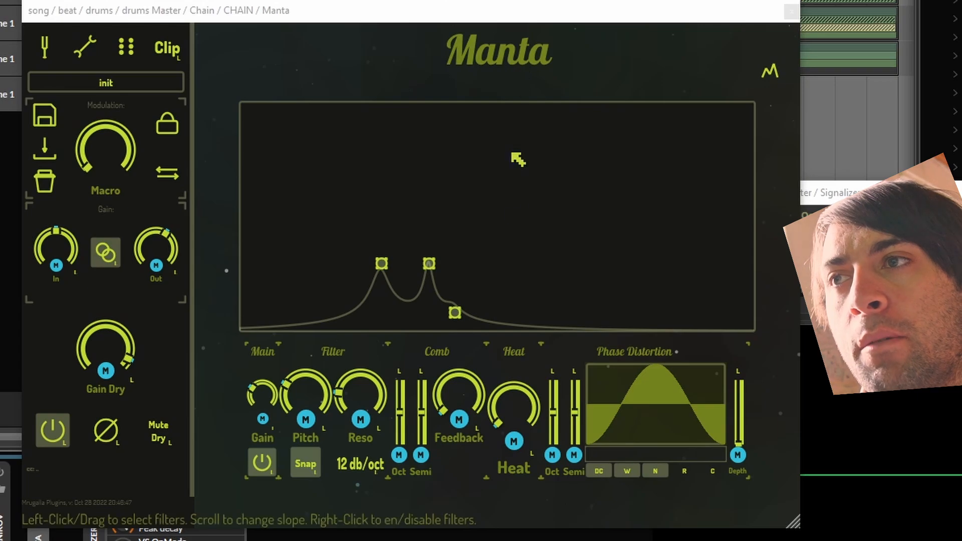
Step: Reshape Manta's three filter bands, keeping the first near 61 Hz, lowering the second's frequency, tuning the third to about 145 Hz and adjusting their gain together
left_click_drag(642, 179, 314, 341)
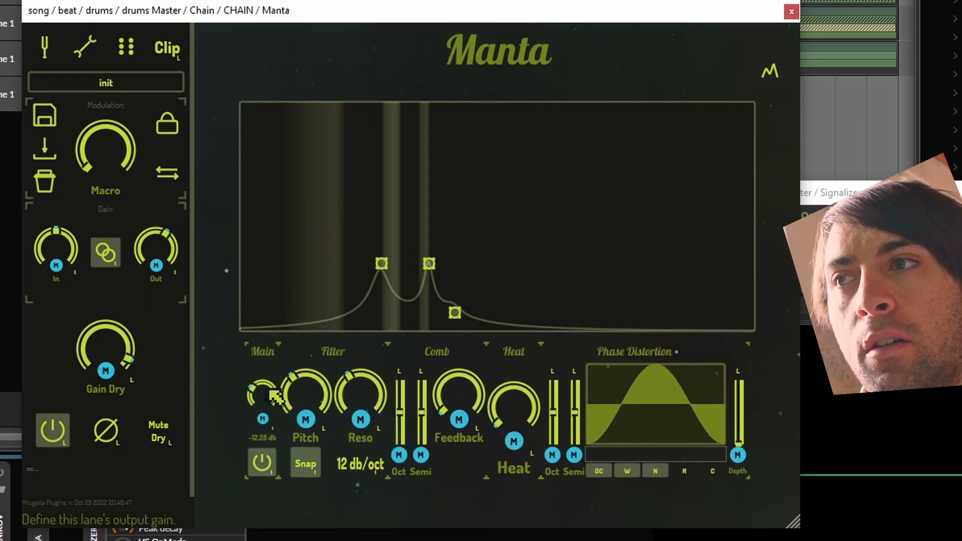
mouse_move(269, 393)
left_mouse_down()
mouse_move(269, 377)
mouse_move(267, 407)
left_mouse_up()
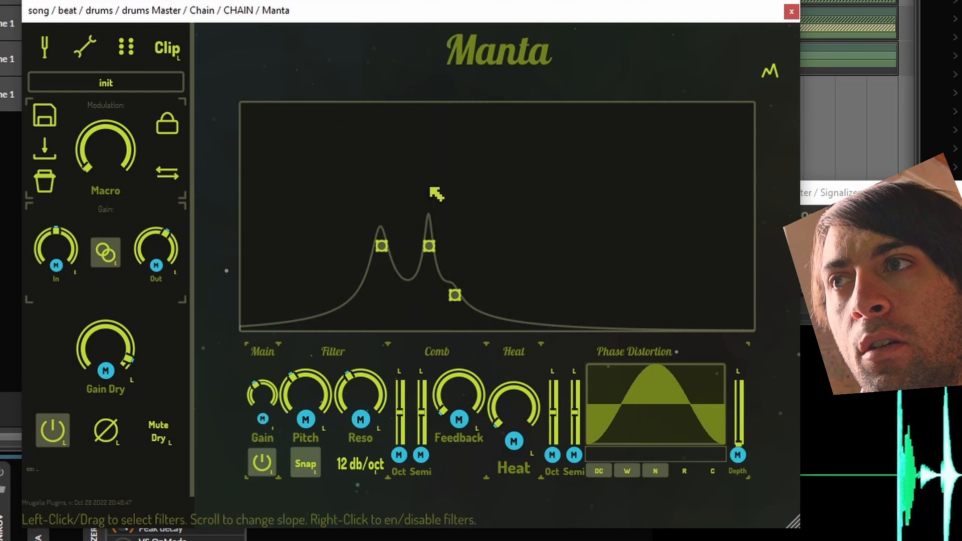
left_click_drag(381, 245, 381, 221)
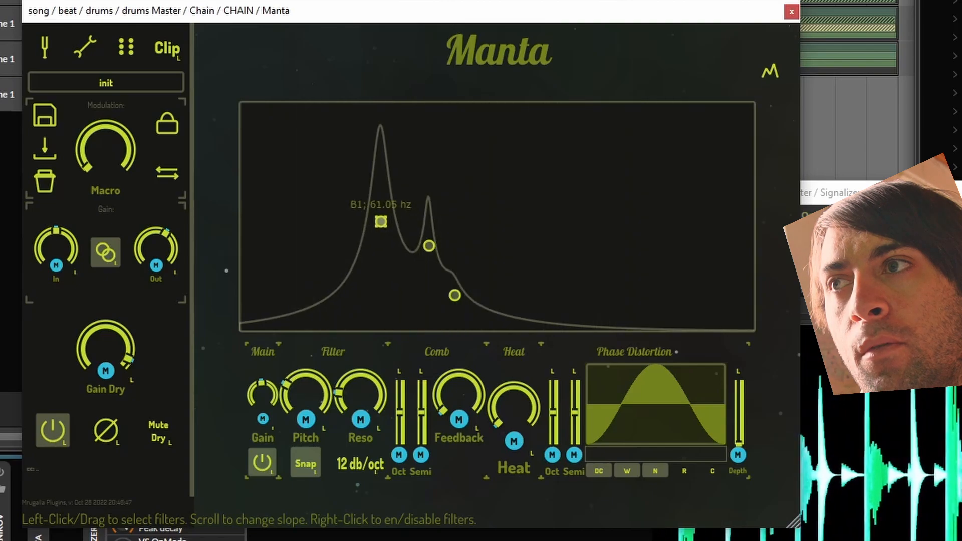
left_click_drag(429, 246, 407, 248)
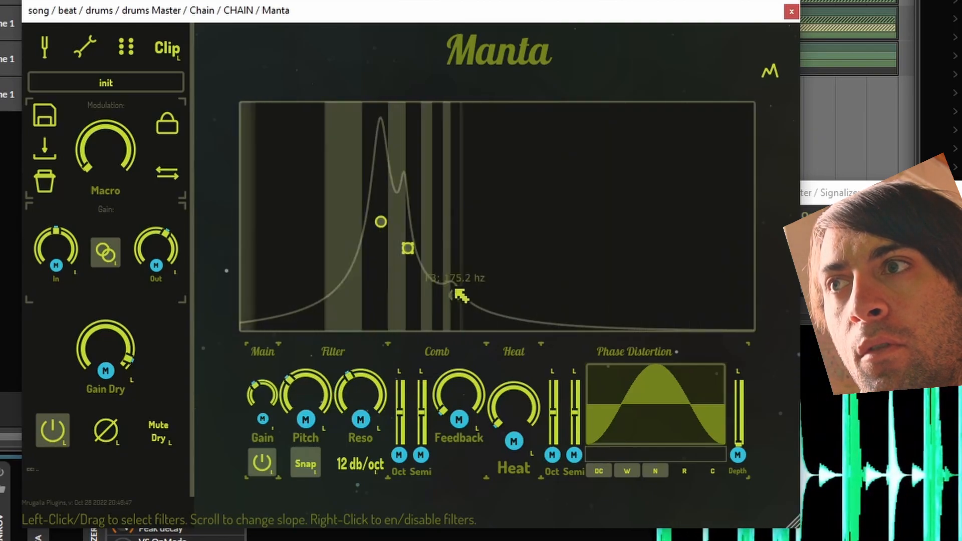
left_click_drag(455, 295, 441, 257)
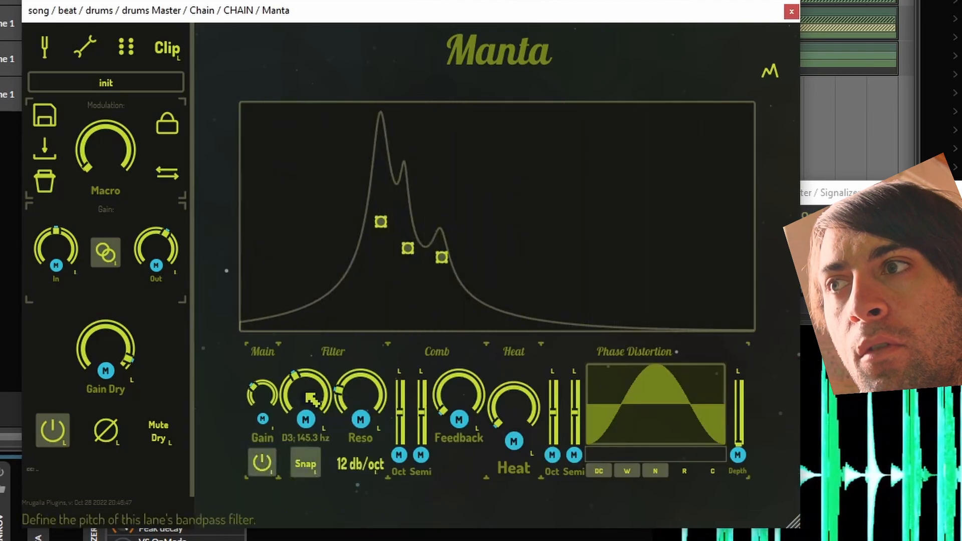
mouse_move(258, 391)
left_mouse_down()
mouse_move(258, 413)
mouse_move(258, 400)
left_mouse_up()
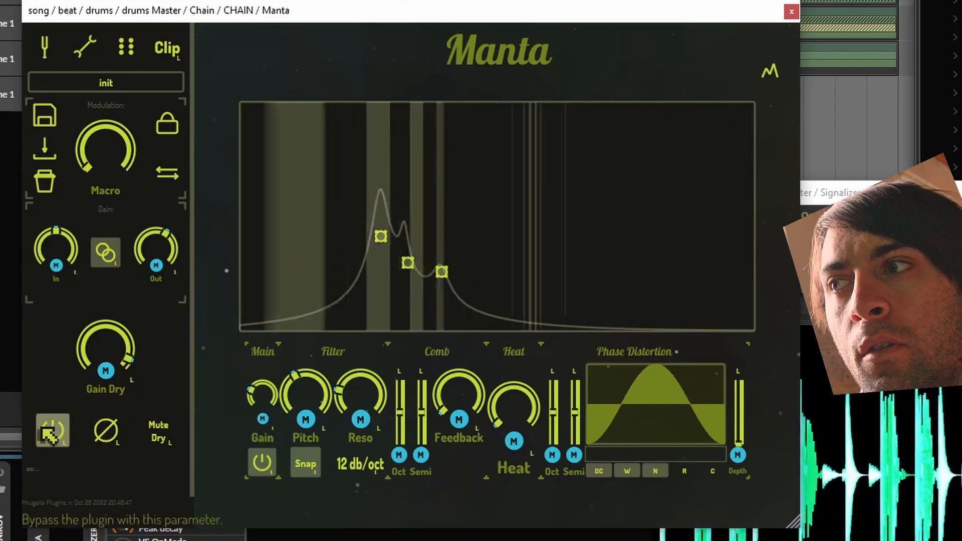
Step: Toggle Manta's bypass during playback to compare the filtered and unfiltered drums, and bring the Signalizer window to the front
left_click(53, 430)
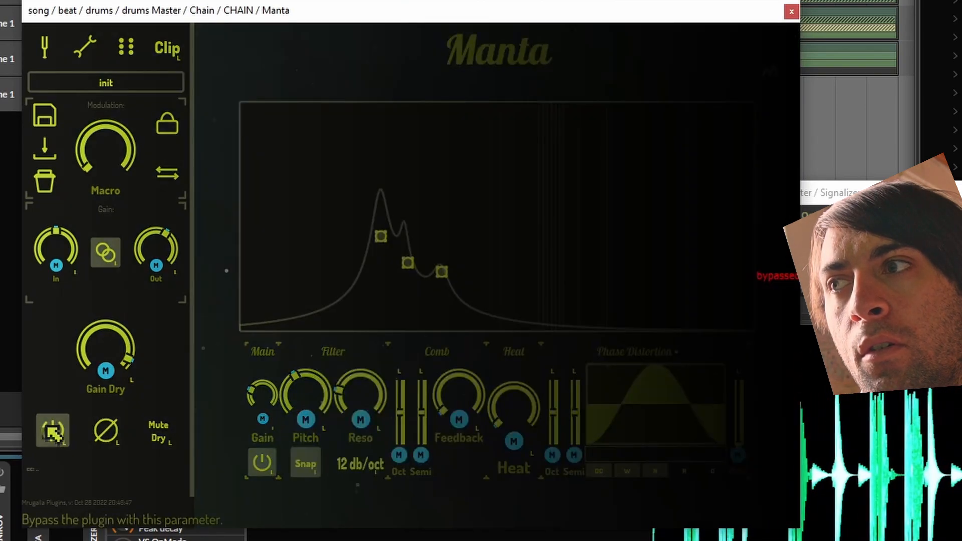
left_click(52, 431)
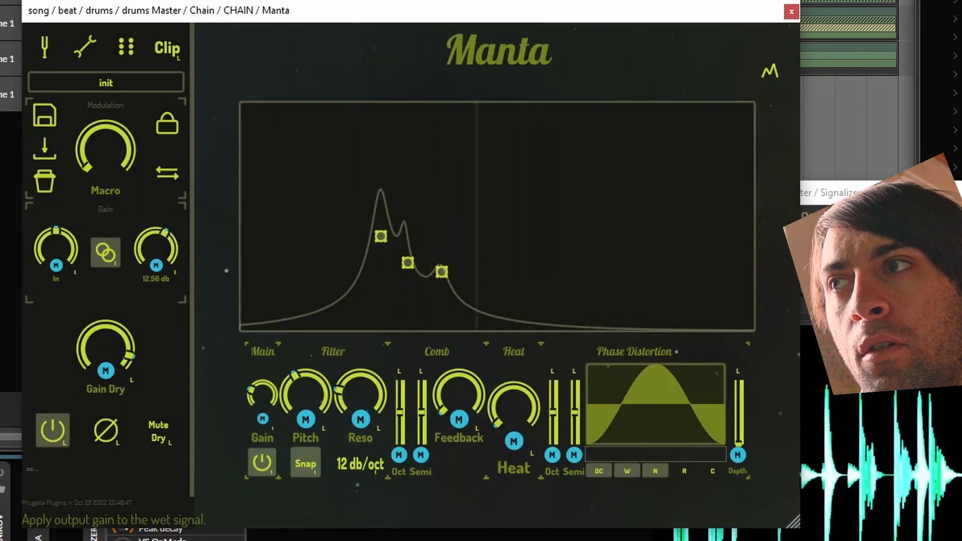
left_click(60, 430)
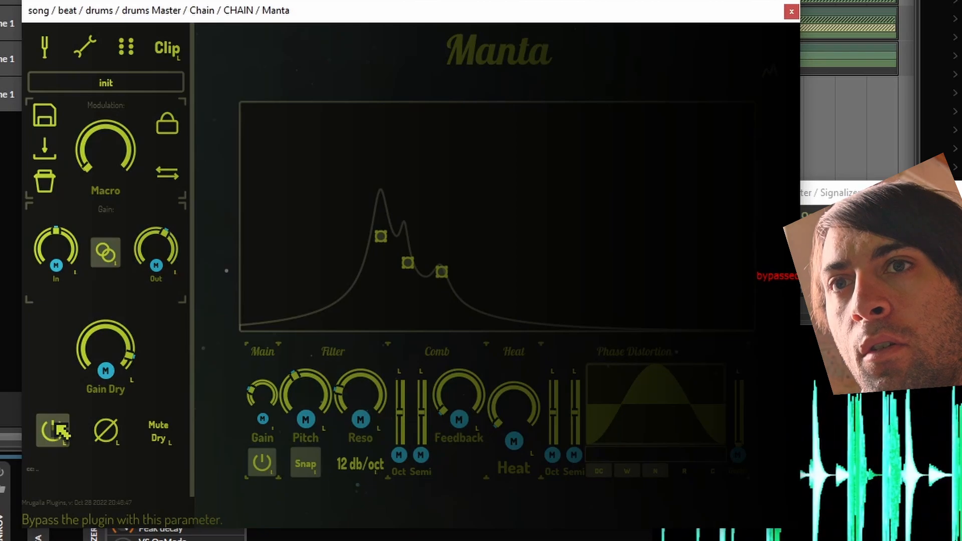
left_click(60, 430)
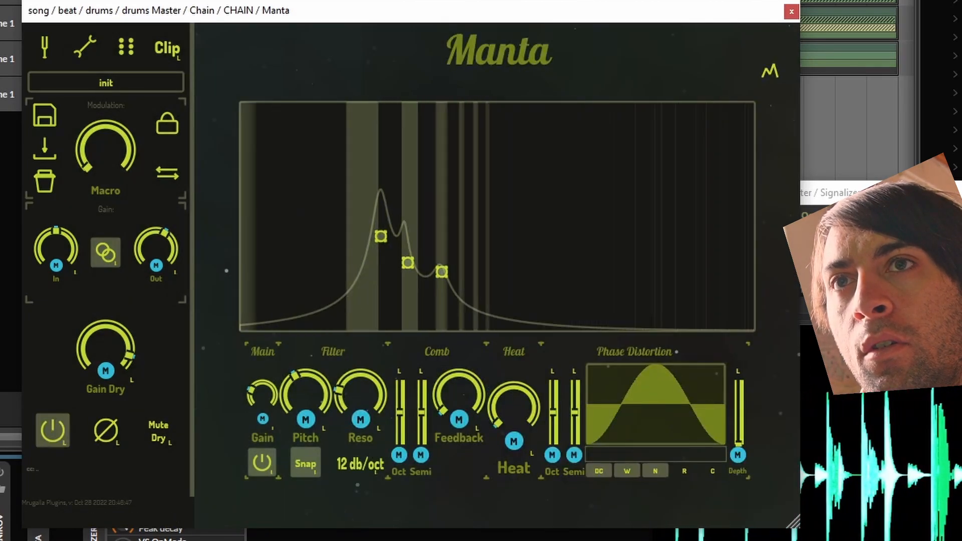
left_click(878, 193)
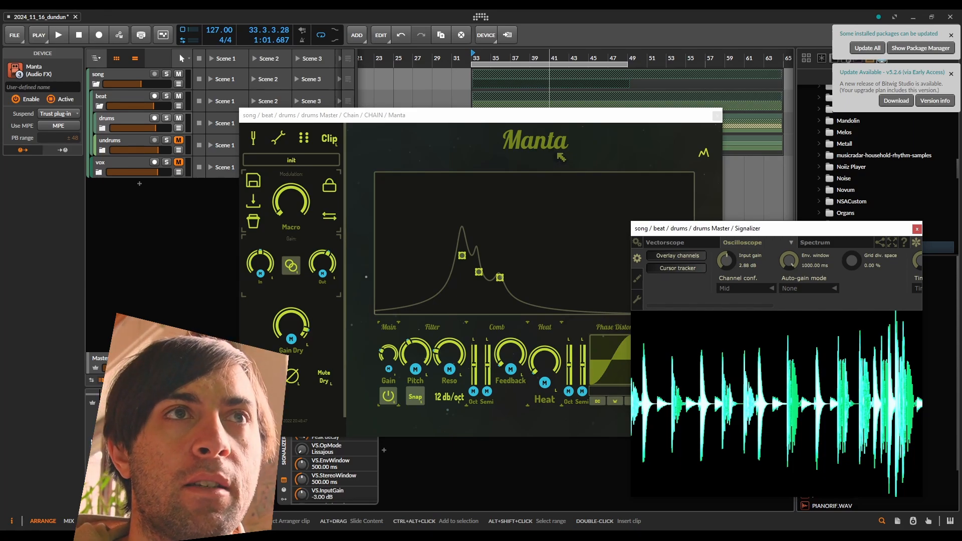
Step: Close the Manta window and disable the Manta device in the chain
left_click(717, 116)
left_click(249, 403)
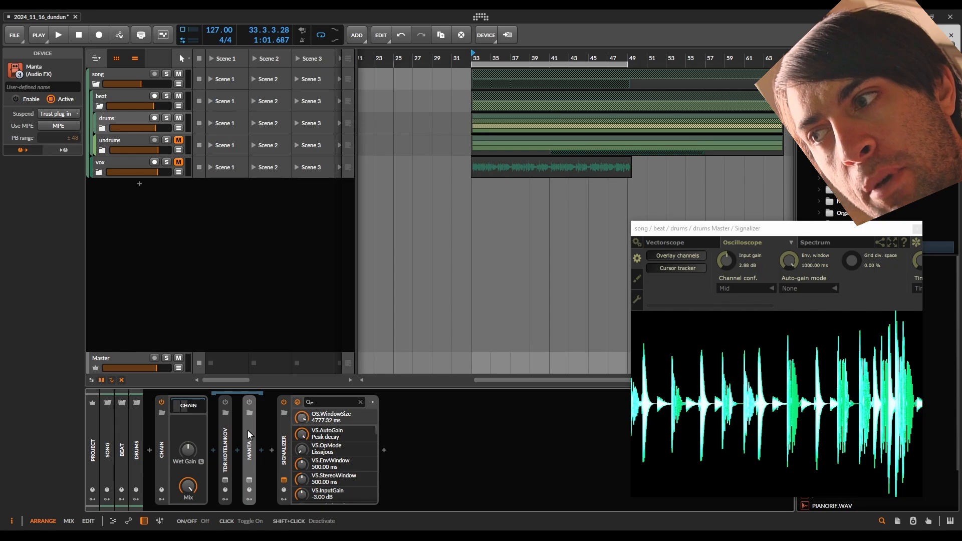